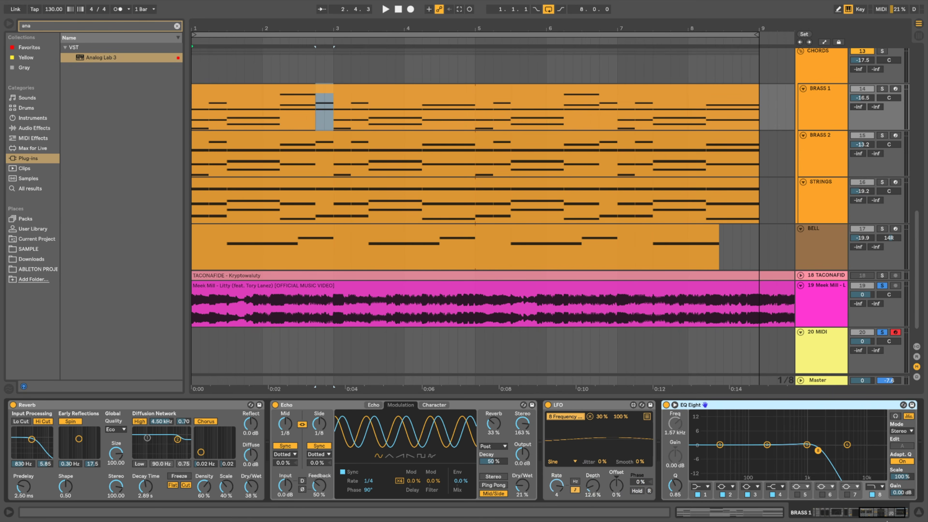
# Step: Check The Brass preset in Analog Lab 3 on the BRASS 1 track and play the part
pyautogui.hscroll(-5, 694, 462)
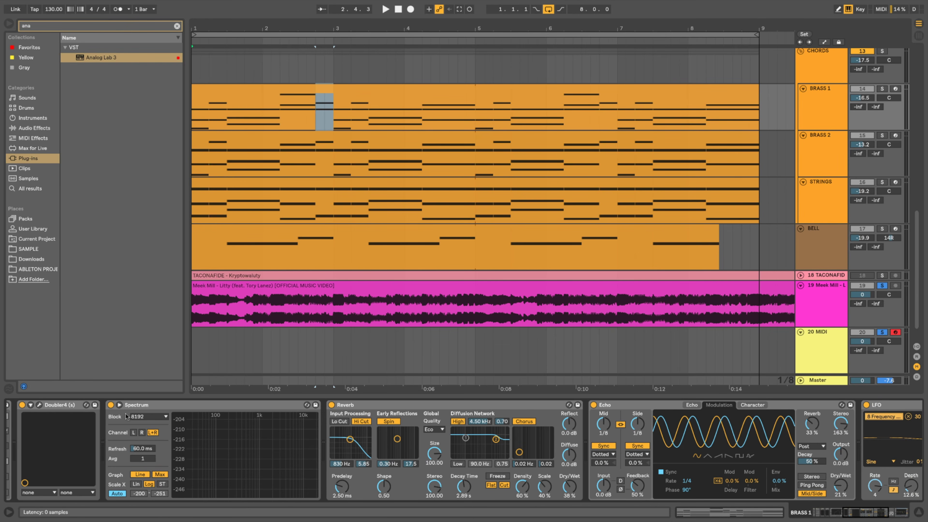
pyautogui.doubleClick(101, 57)
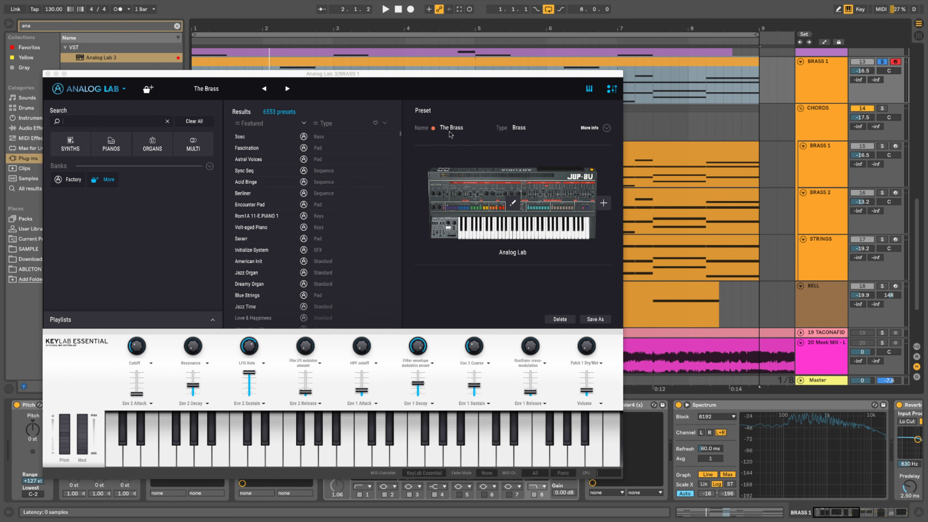
pyautogui.click(48, 74)
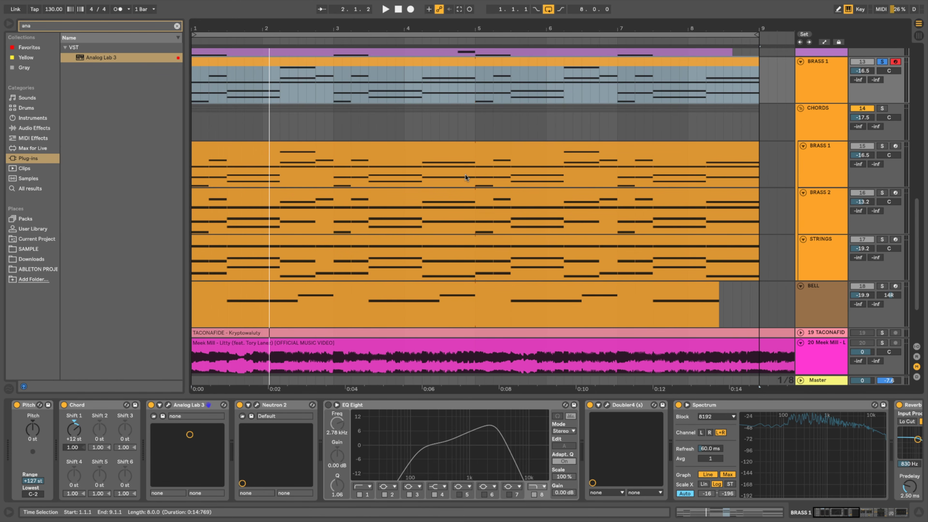
pyautogui.press('space')
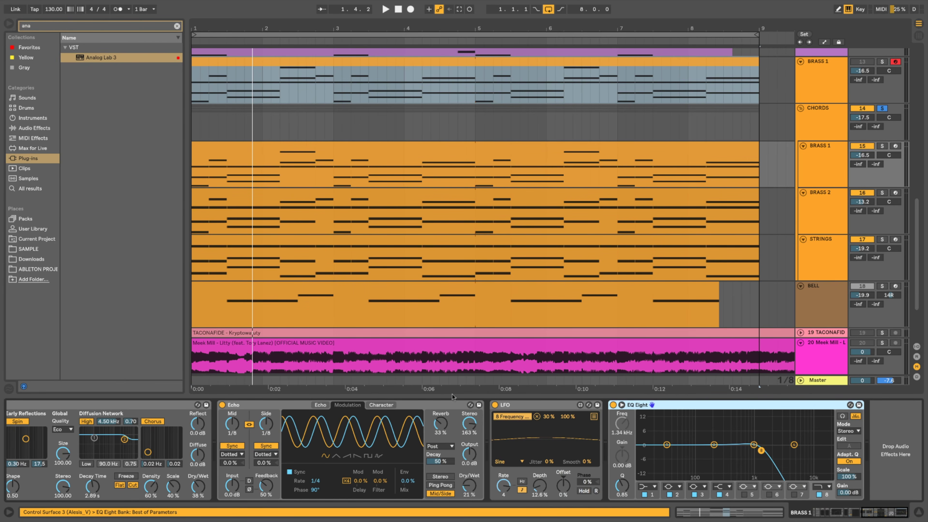
# Step: Turn on the bypassed effects on the CHORDS group, including both EQ Eights, Simple Delay and Doubler4, and audition the sound
pyautogui.hscroll(-10, 452, 410)
pyautogui.click(823, 115)
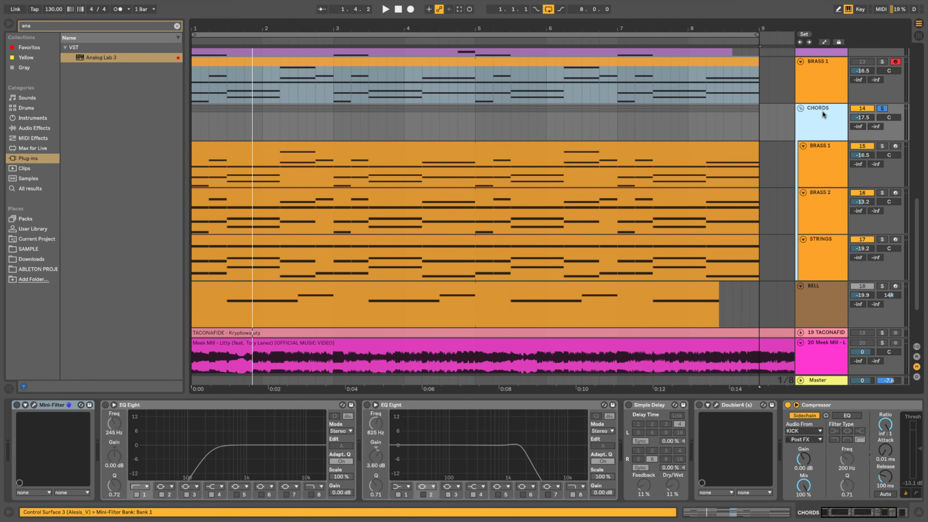
pyautogui.click(371, 405)
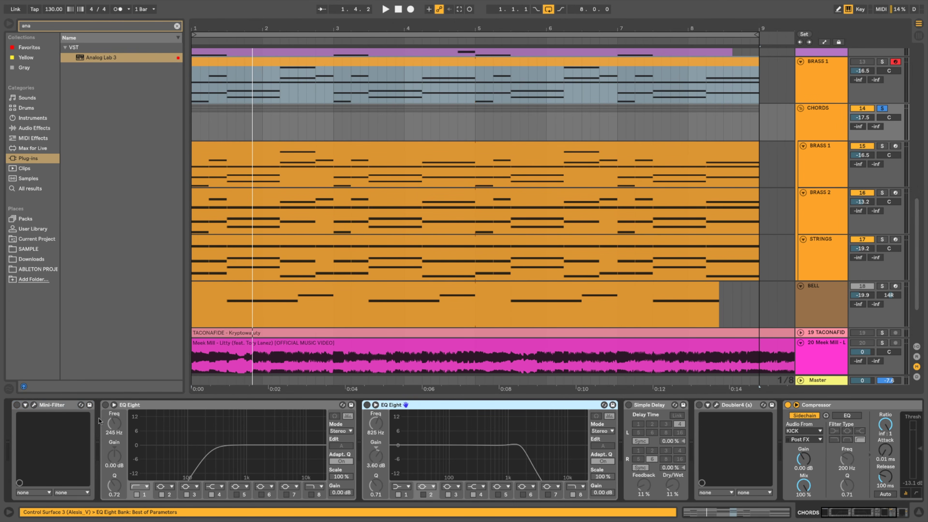
pyautogui.click(106, 404)
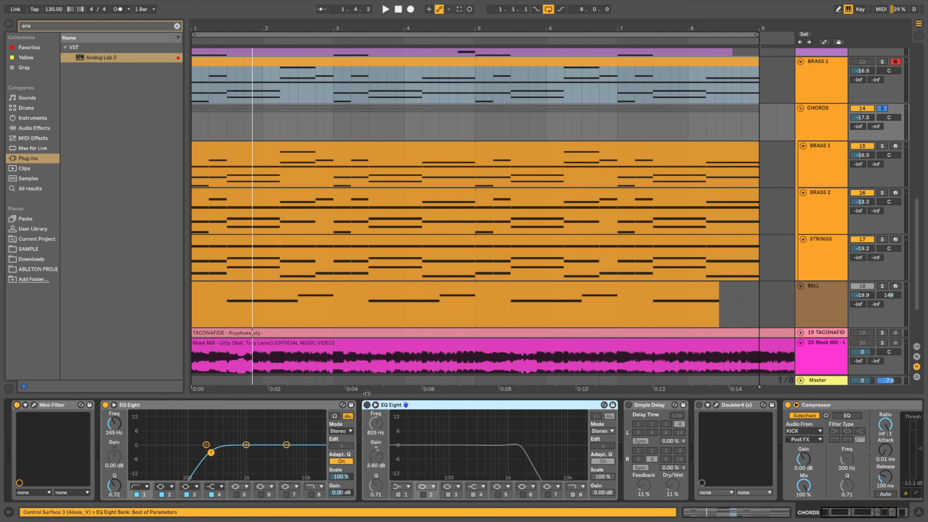
pyautogui.click(367, 405)
pyautogui.hscroll(3, 664, 423)
pyautogui.press('space')
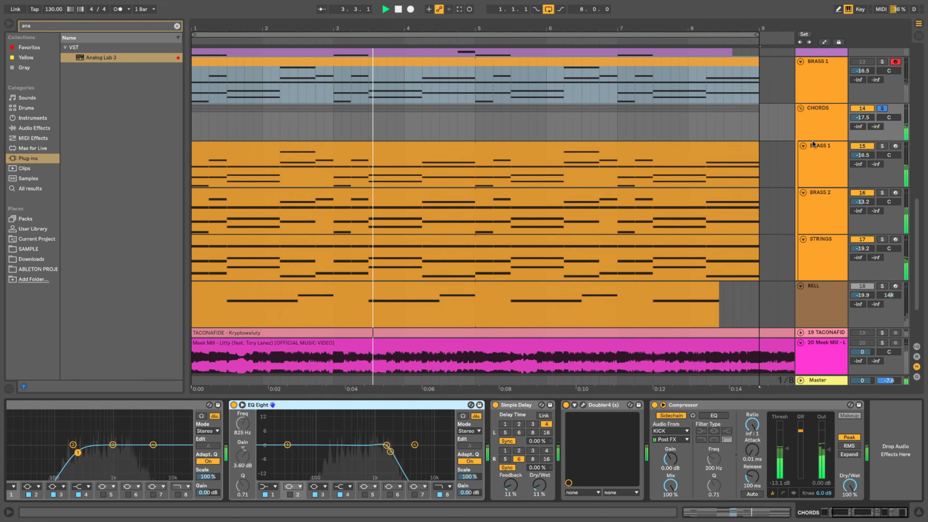
pyautogui.press('space')
# Step: Play the chords and solo the Meek Mill reference track to compare the two
pyautogui.scroll(-3, 876, 265)
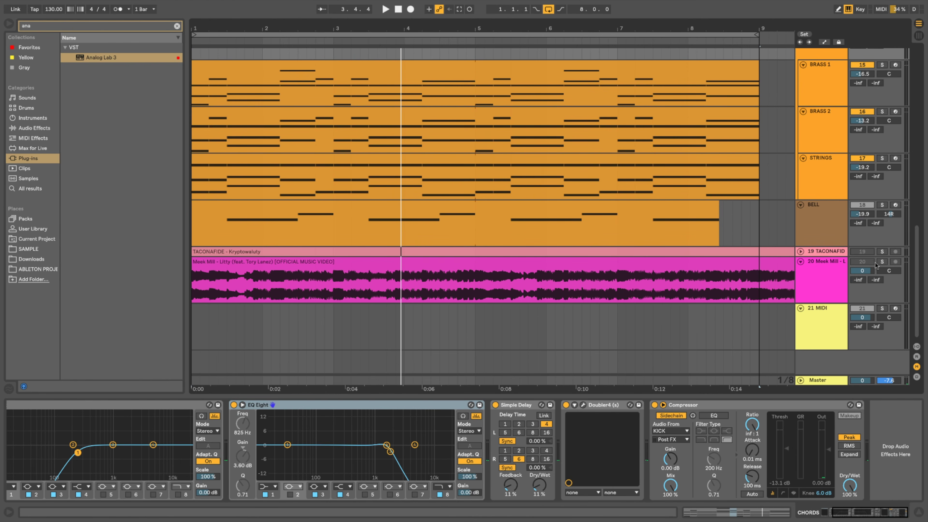
pyautogui.press('space')
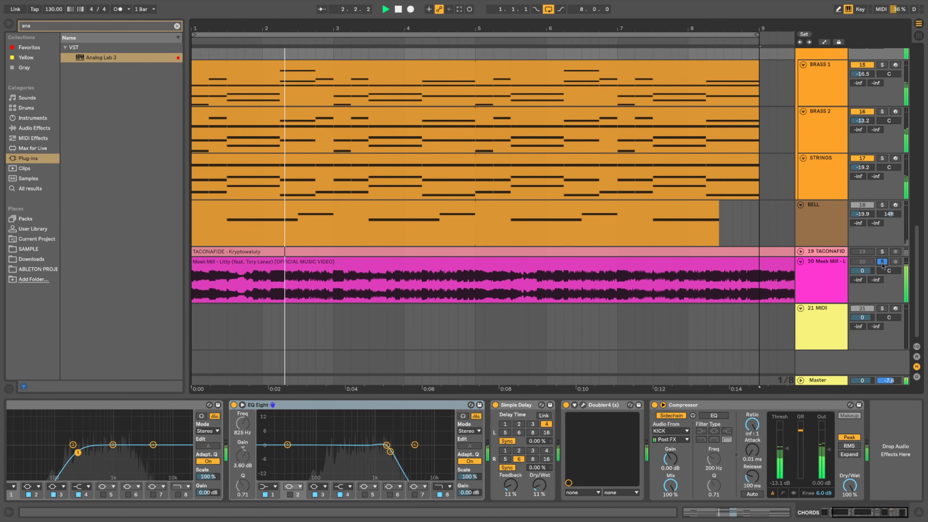
pyautogui.press('space')
# Step: Open the note view of the first KICK track's MIDI clip and play its pattern
pyautogui.scroll(15, 690, 106)
pyautogui.click(671, 100)
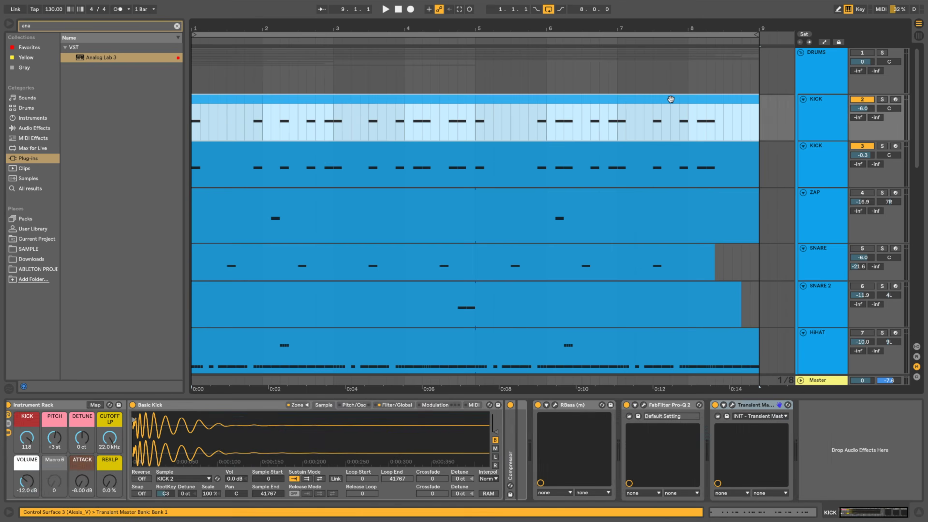
pyautogui.doubleClick(671, 99)
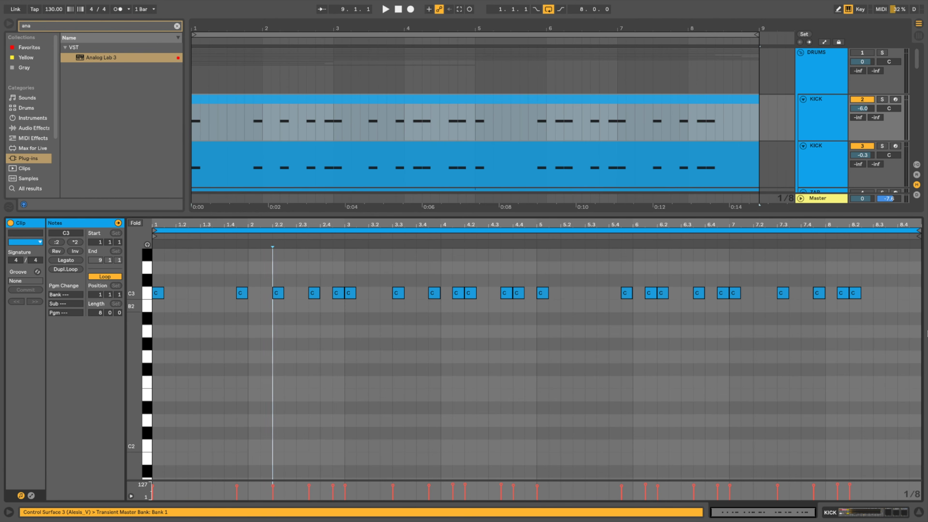
pyautogui.press('space')
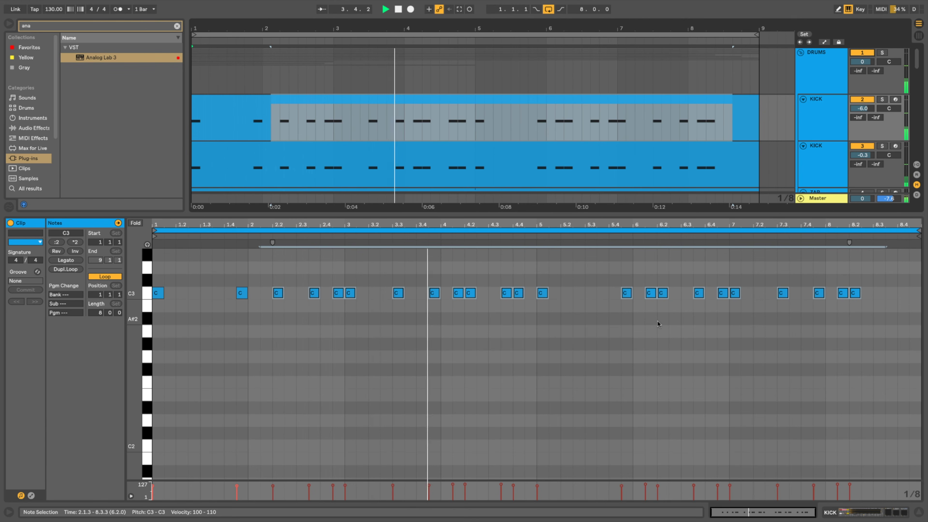
# Step: Review the snare notes in the SNARE clip and the extra hits in the SNARE 2 clip
pyautogui.click(859, 515)
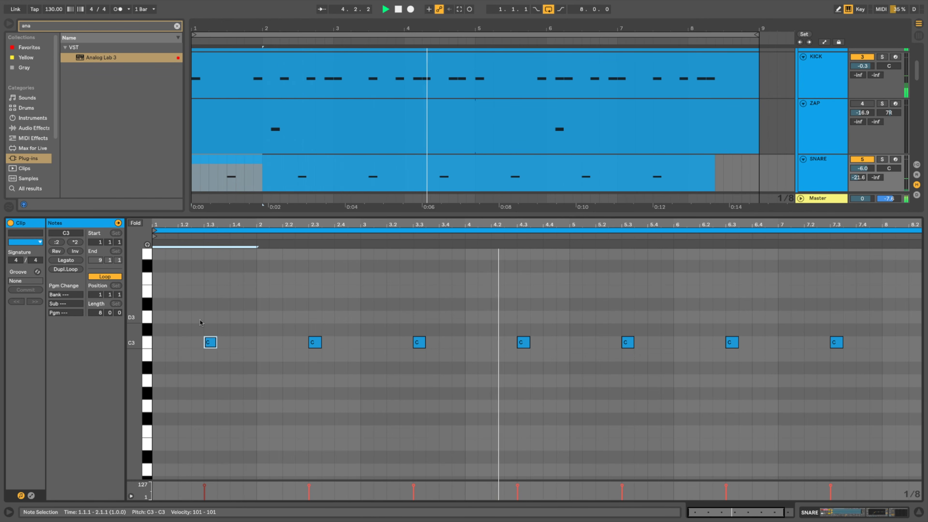
pyautogui.hotkey('shift', 'Tab')
pyautogui.click(452, 231)
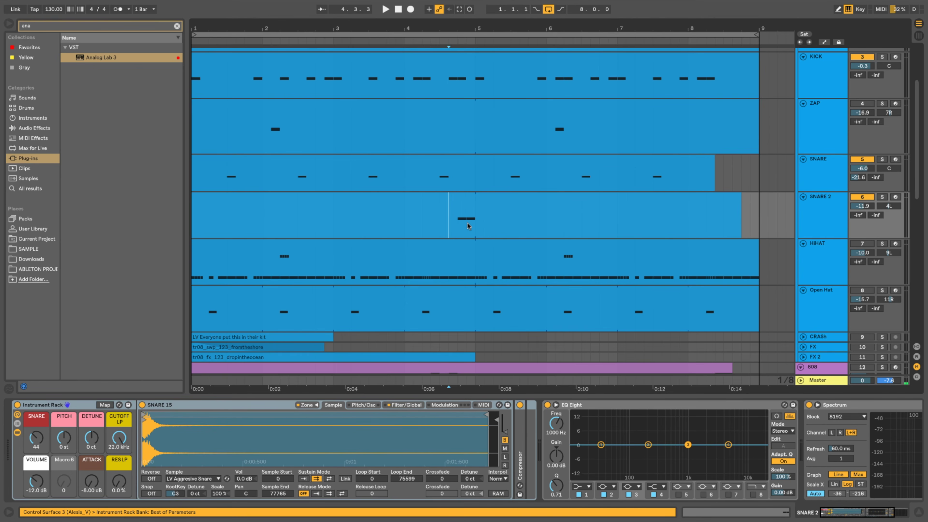
pyautogui.moveTo(456, 223); pyautogui.dragTo(200, 219)
pyautogui.click(457, 235)
# Step: Open the HIHAT clip's notes, play the pattern and mark the opening group of C3 hits
pyautogui.doubleClick(439, 230)
pyautogui.press('space')
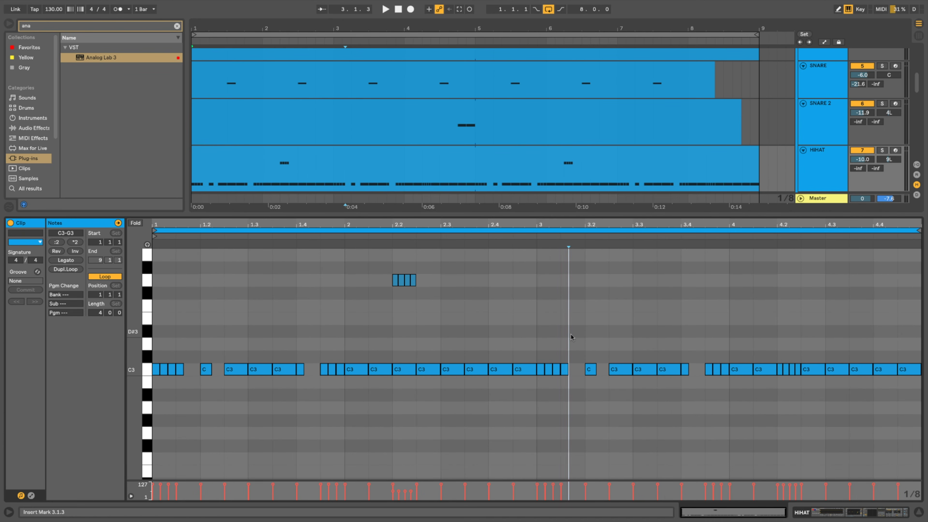
pyautogui.click(457, 323)
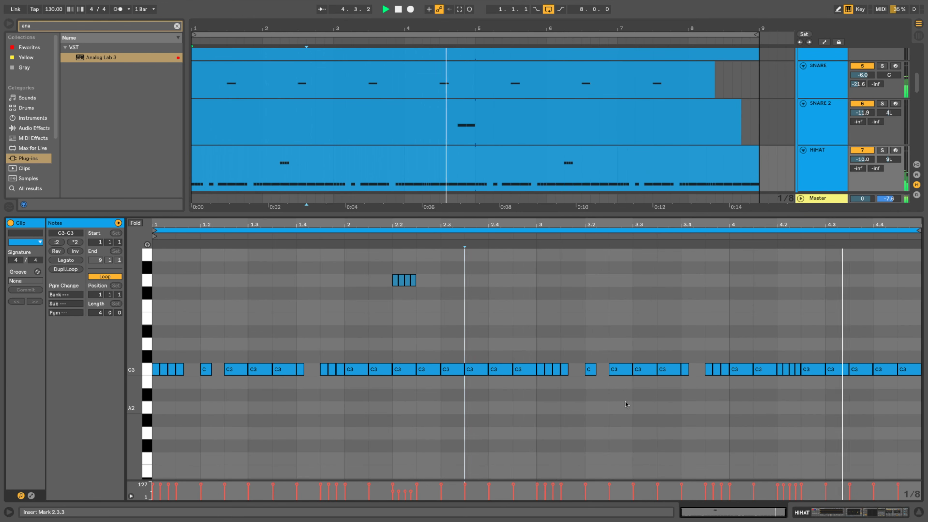
pyautogui.moveTo(186, 352); pyautogui.dragTo(138, 398)
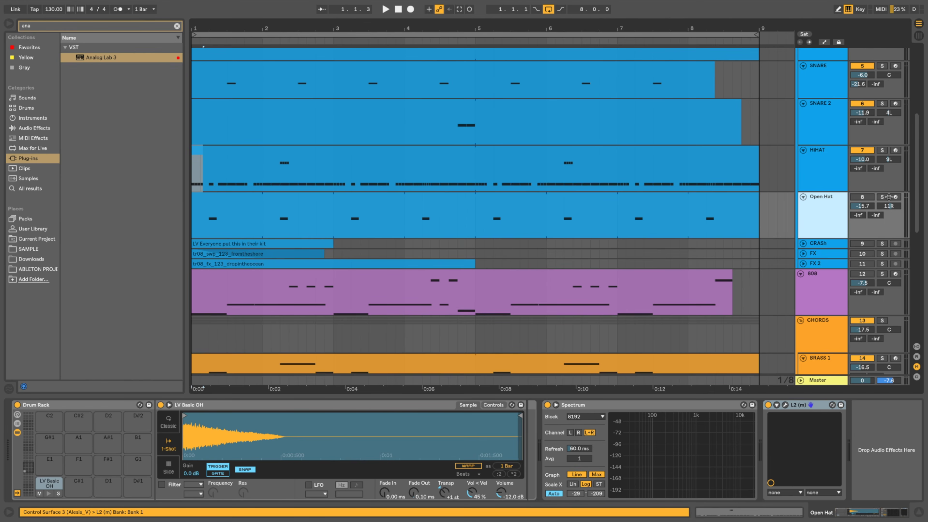
# Step: Activate the Open Hat, CRASh, FX and FX 2 tracks and play them with the beat
pyautogui.click(882, 198)
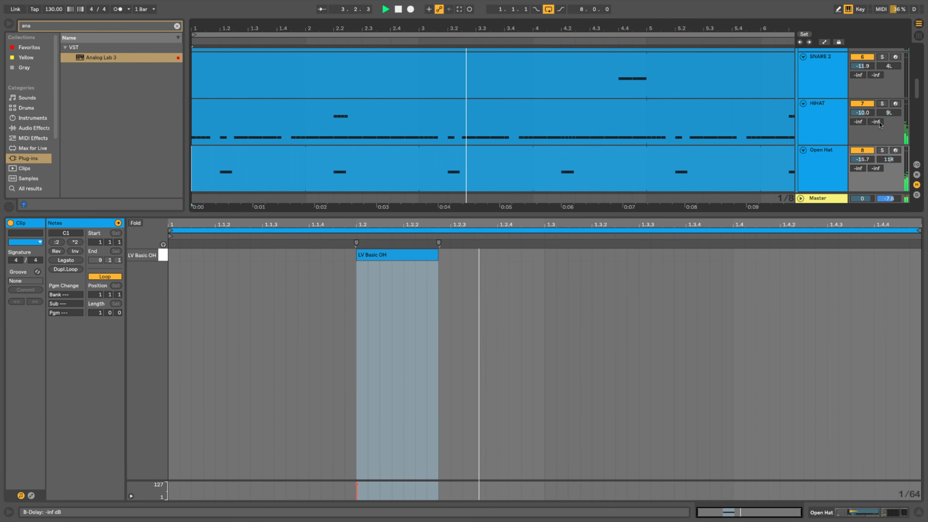
pyautogui.click(856, 514)
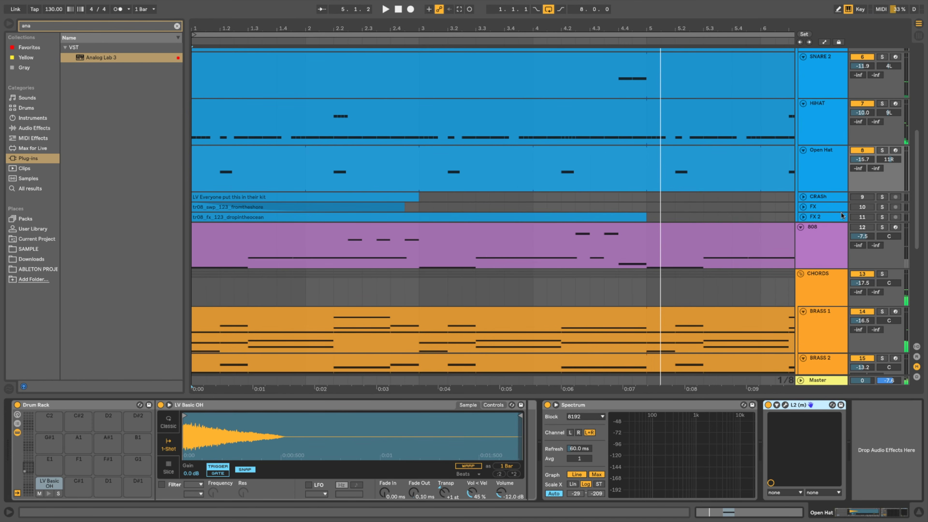
pyautogui.click(861, 197)
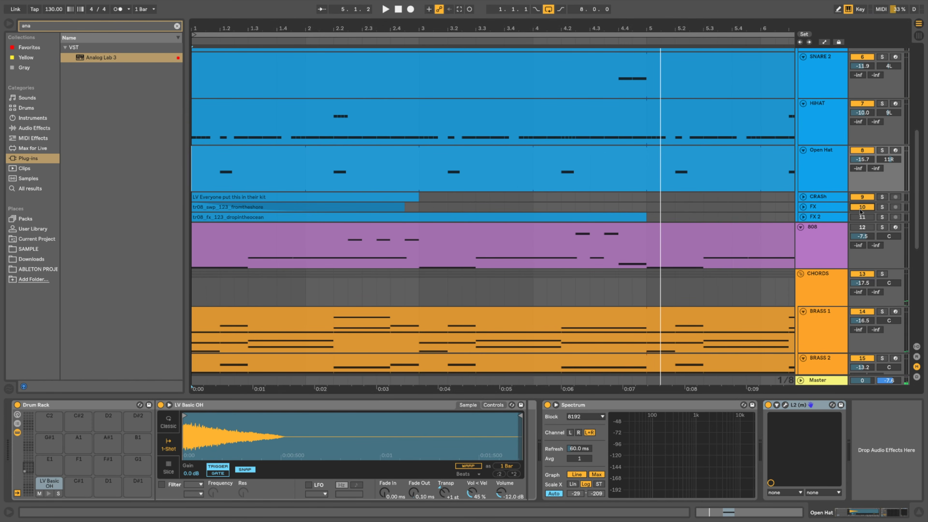
pyautogui.click(861, 208)
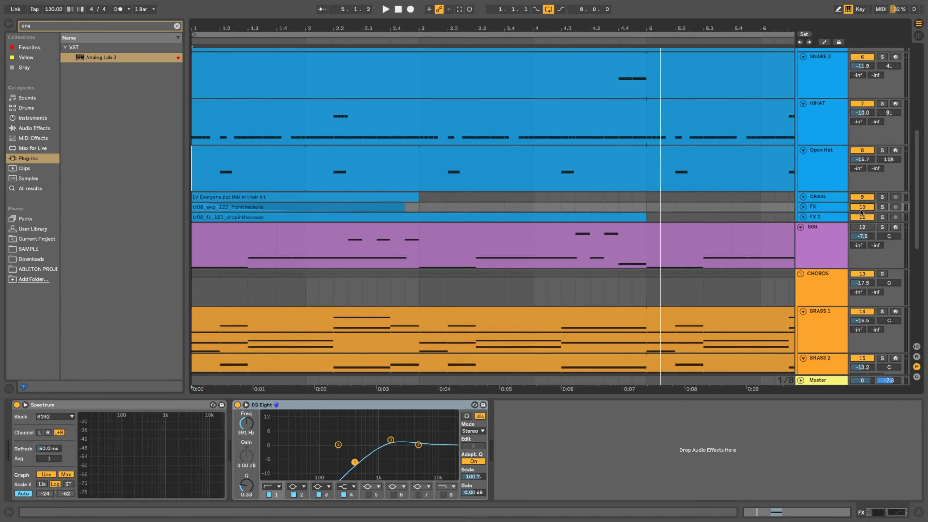
pyautogui.press('space')
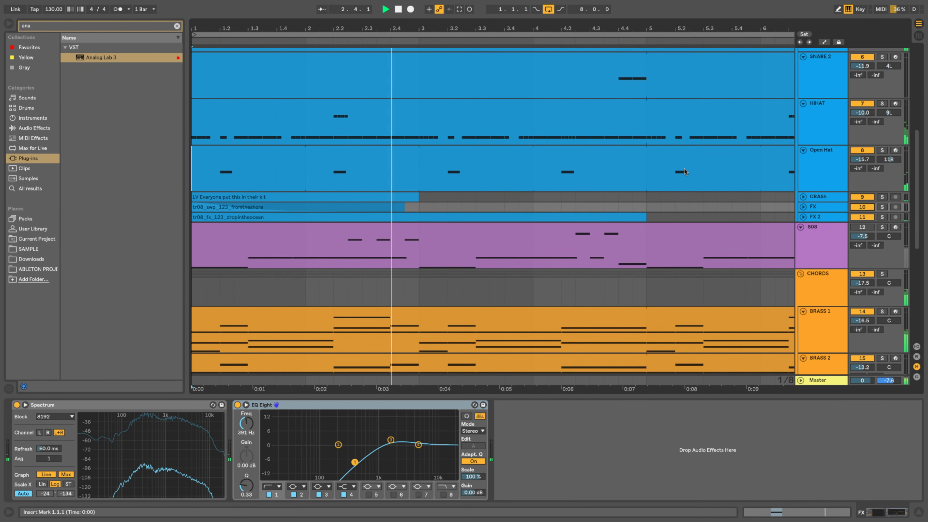
# Step: Select the first zap note in bar 2 of the ZAP track and play that passage with the drums
pyautogui.scroll(5, 684, 171)
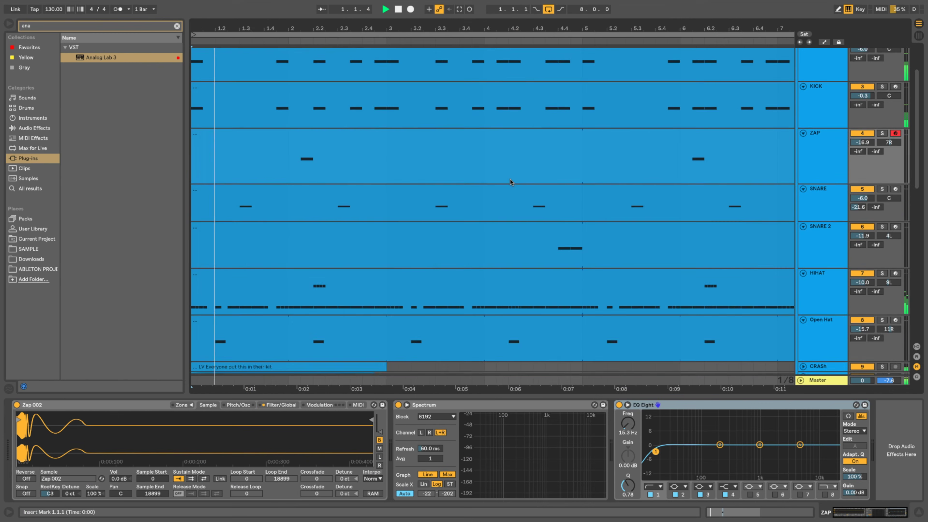
pyautogui.hscroll(-3, 523, 190)
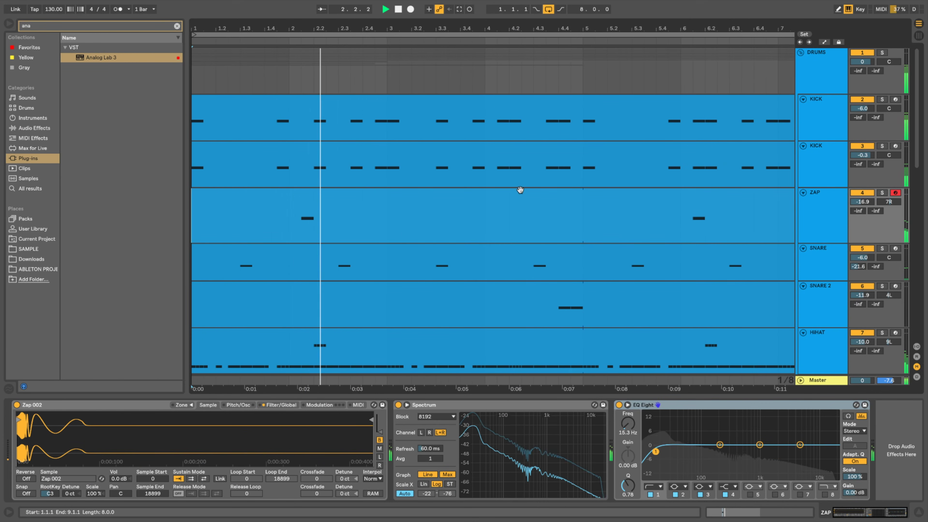
pyautogui.click(282, 210)
pyautogui.click(288, 222)
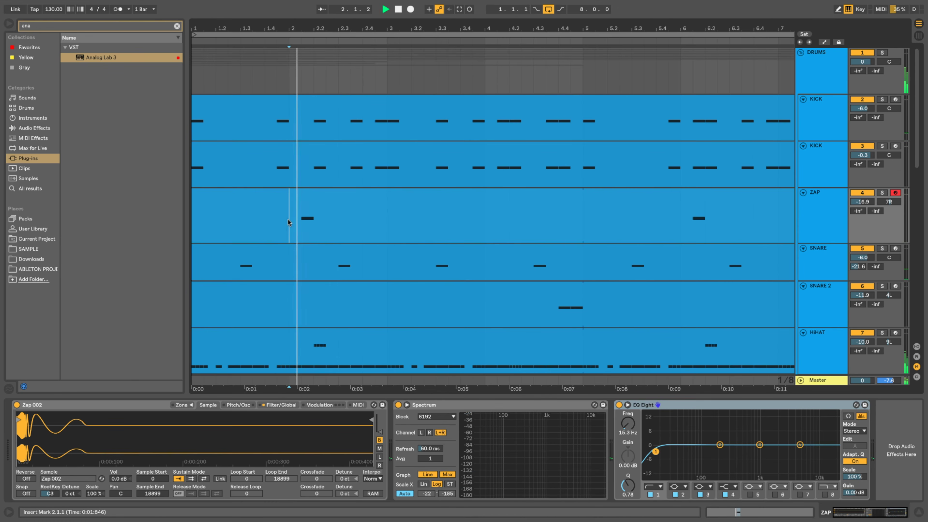
pyautogui.click(397, 10)
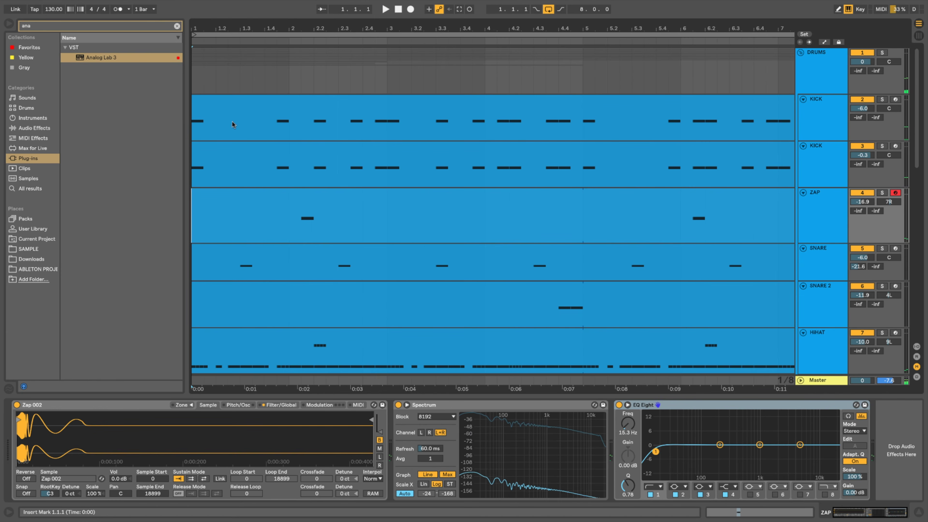
pyautogui.click(312, 197)
pyautogui.moveTo(312, 229); pyautogui.dragTo(300, 228)
pyautogui.press('space')
pyautogui.press('space')
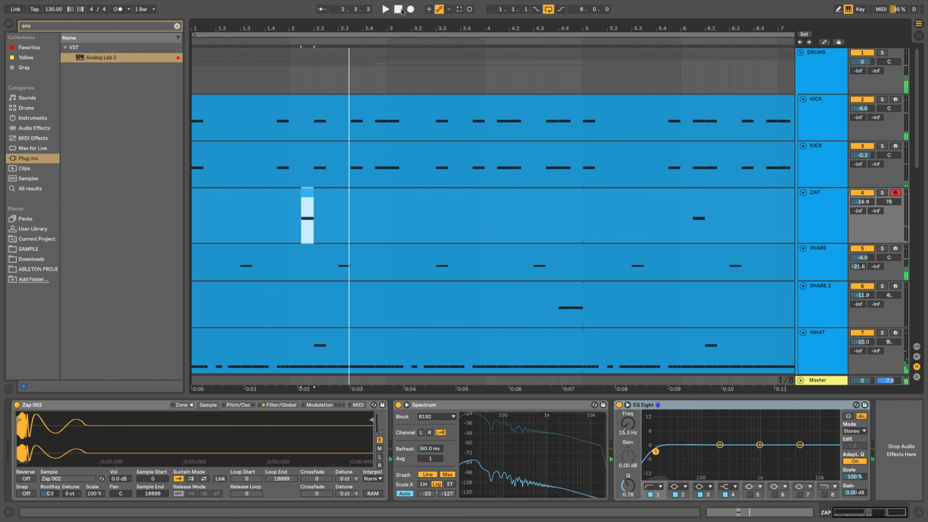
pyautogui.press('Home')
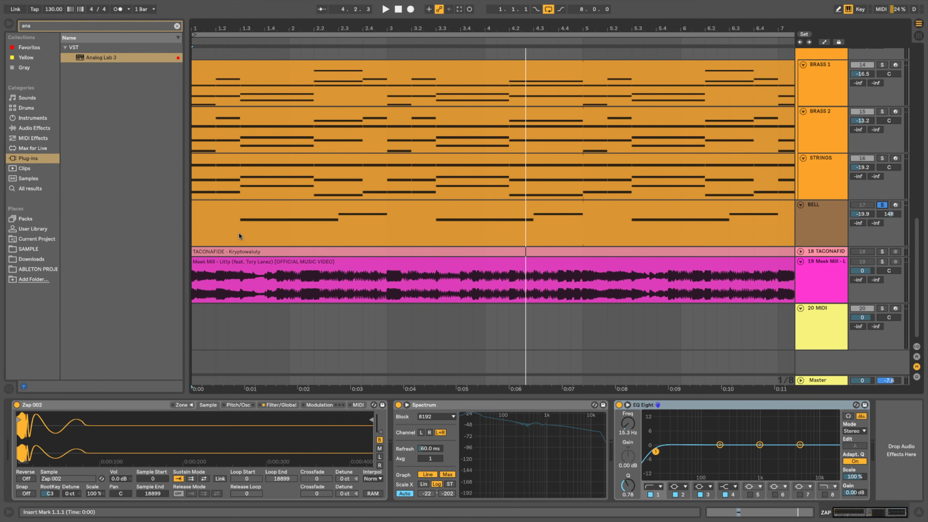
# Step: Play the soloed BELL melody and point out the A#2 and C3 notes in its clip
pyautogui.click(239, 234)
pyautogui.press('space')
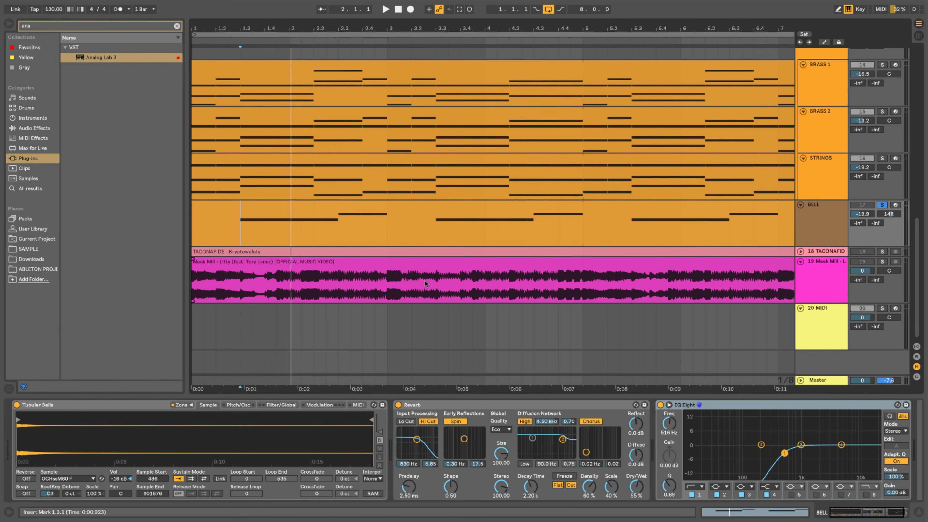
pyautogui.doubleClick(331, 213)
pyautogui.moveTo(342, 327); pyautogui.dragTo(321, 371)
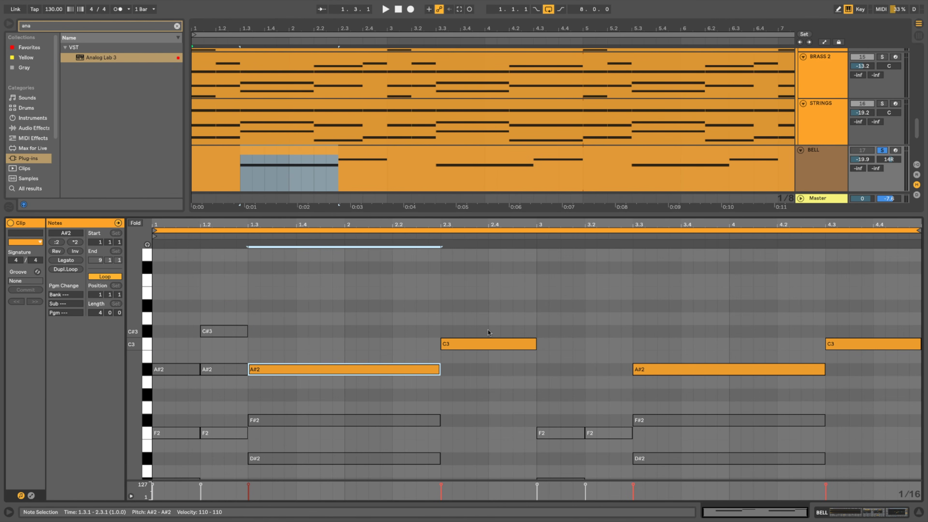
pyautogui.click(479, 346)
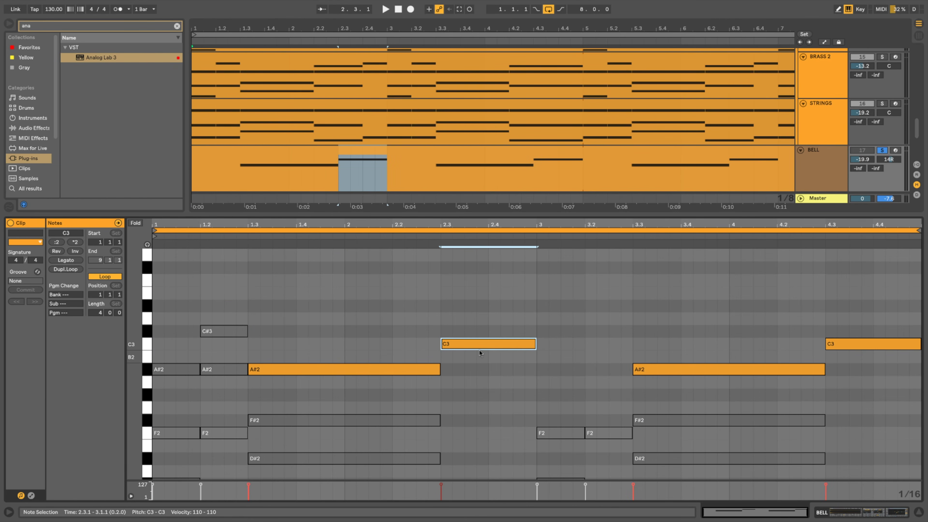
# Step: Play the full beat and toggle the BELL track to hear what it contributes
pyautogui.press('space')
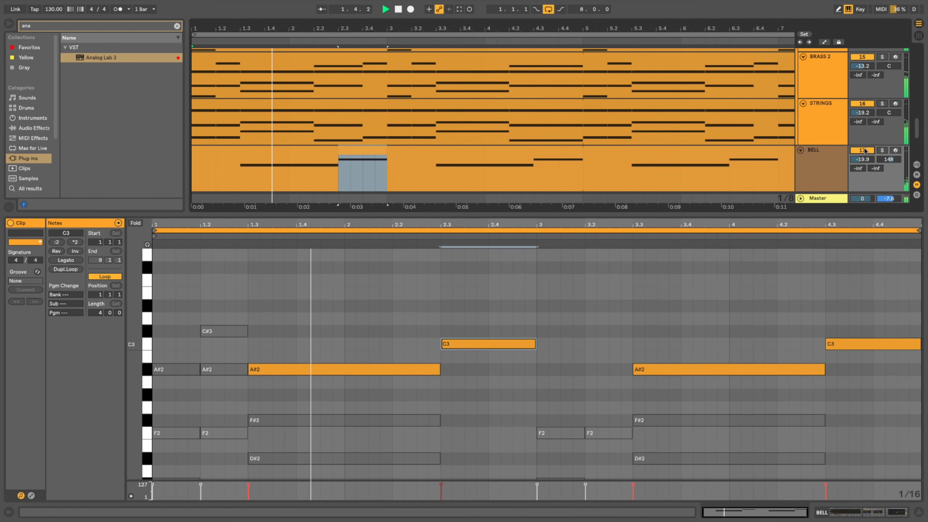
pyautogui.moveTo(862, 160); pyautogui.dragTo(862, 150)
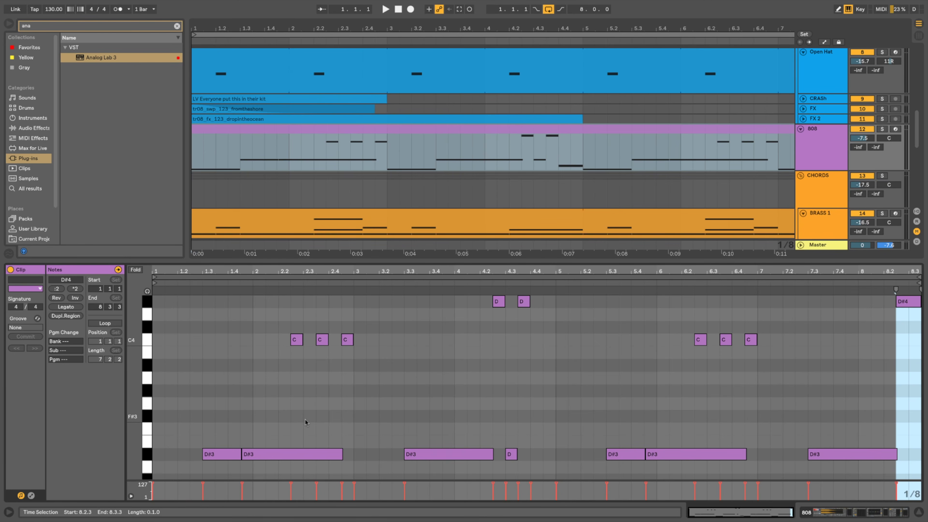
# Step: Enlarge the note editor of the 808 clip and examine its bass pattern, selecting the A#2 note at bar 7
pyautogui.scroll(-5, 348, 427)
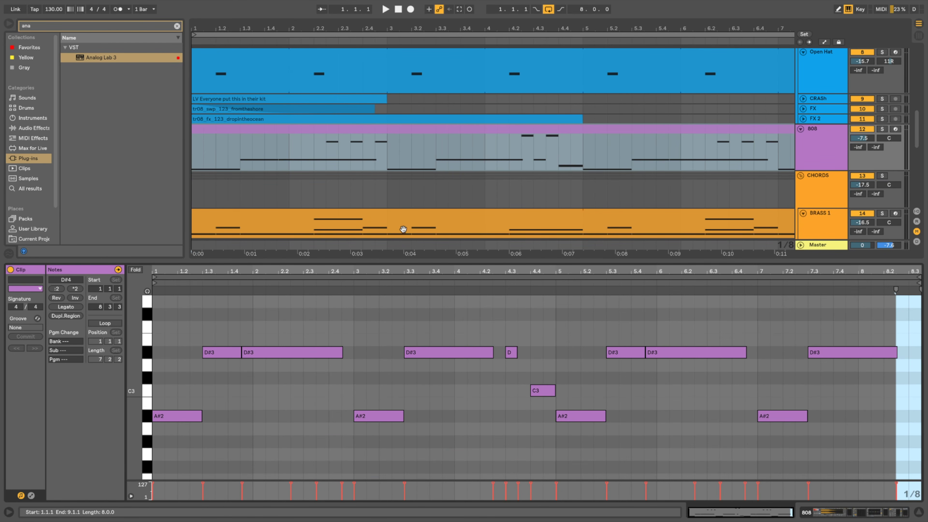
pyautogui.moveTo(397, 261); pyautogui.dragTo(402, 61)
pyautogui.scroll(4, 422, 269)
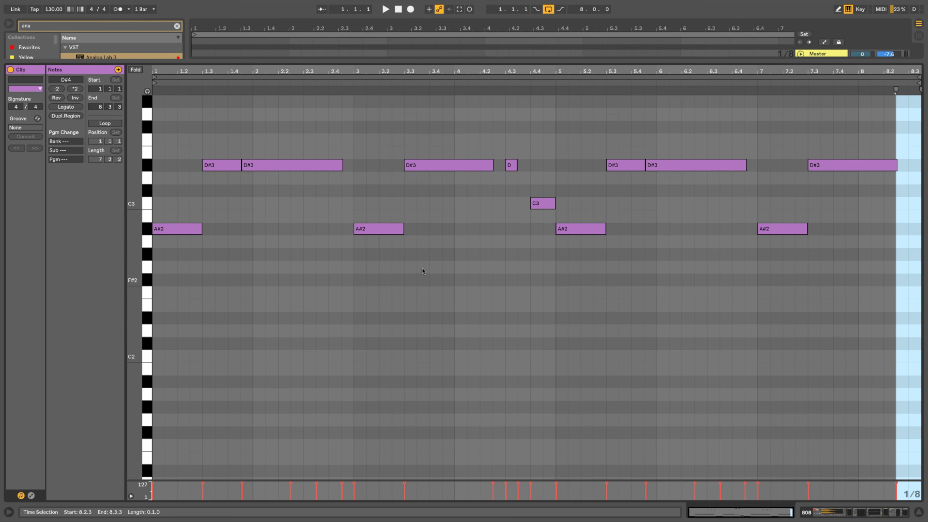
pyautogui.click(798, 297)
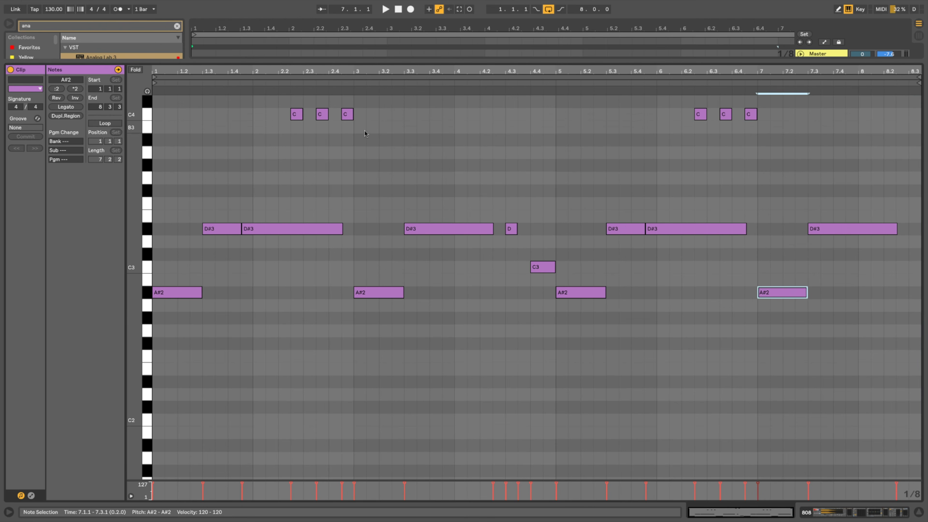
pyautogui.click(369, 144)
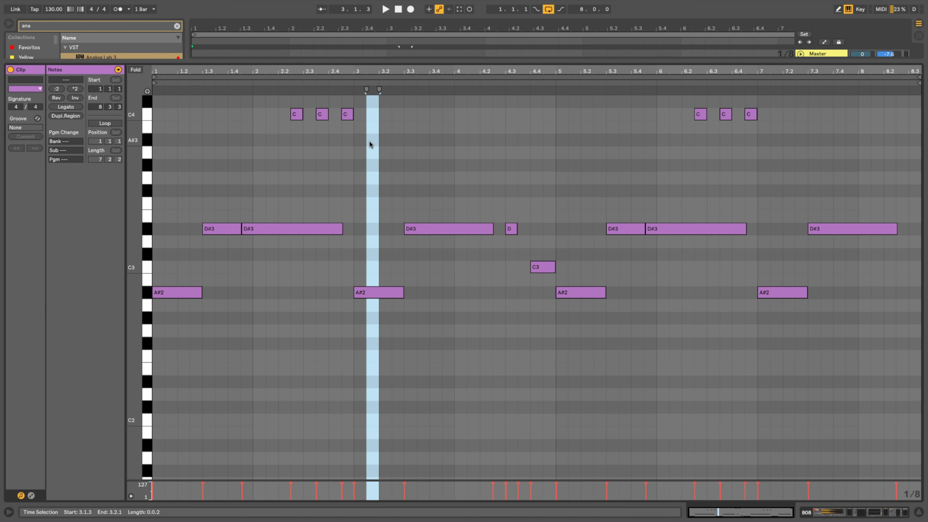
pyautogui.click(316, 179)
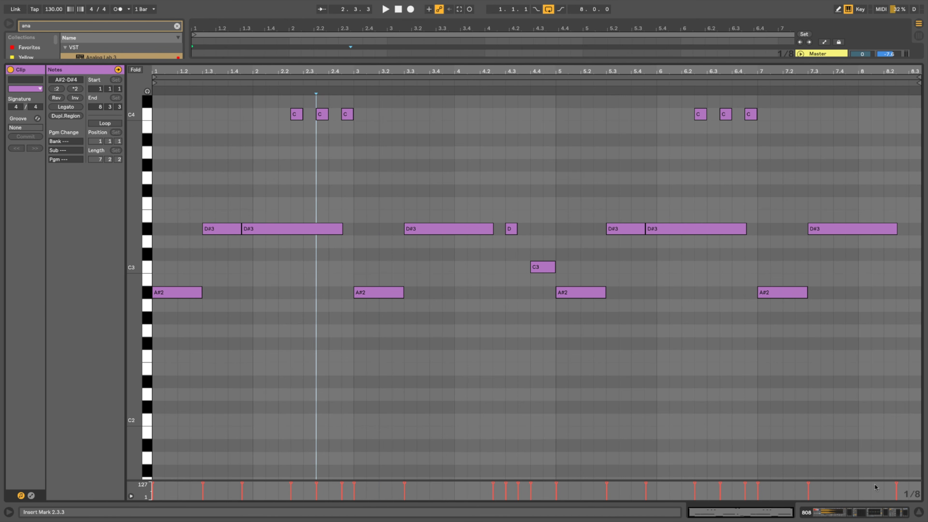
# Step: Show the 808 track's device chain and play the beat with the 808, BRASS, STRINGS and BELL tracks active
pyautogui.click(857, 510)
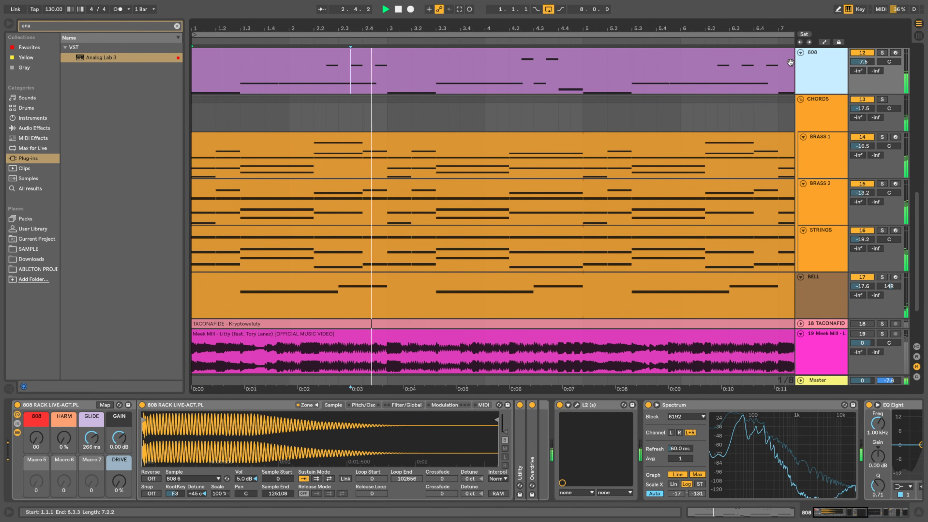
pyautogui.moveTo(423, 30); pyautogui.dragTo(422, 24)
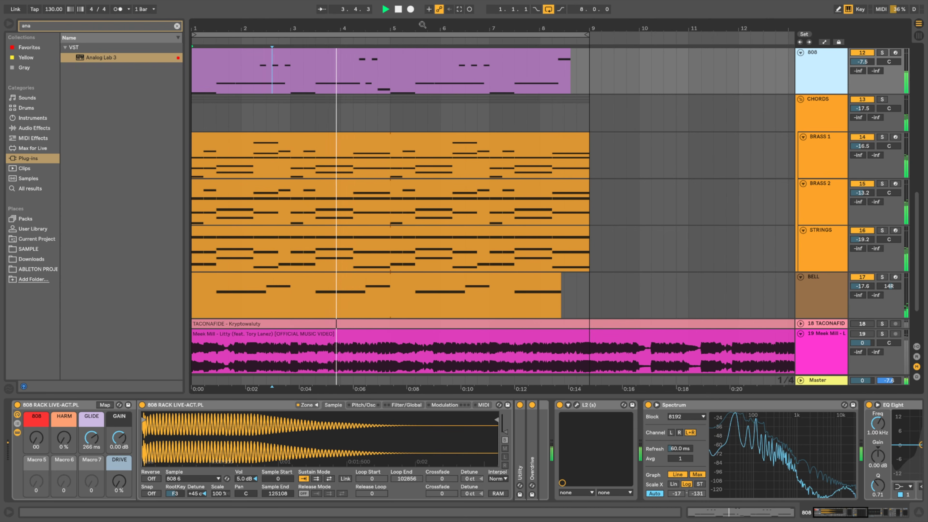